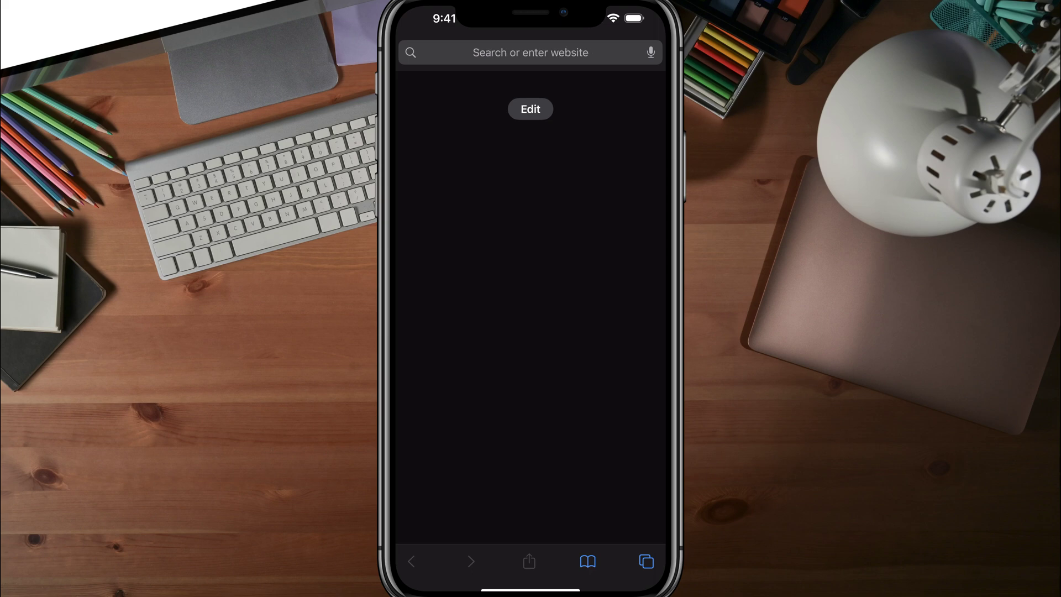
# - Load the Telegram Web sign-in page at web.telegram.org in Safari
pyautogui.click(530, 52)
pyautogui.write('w')
pyautogui.press('Return')
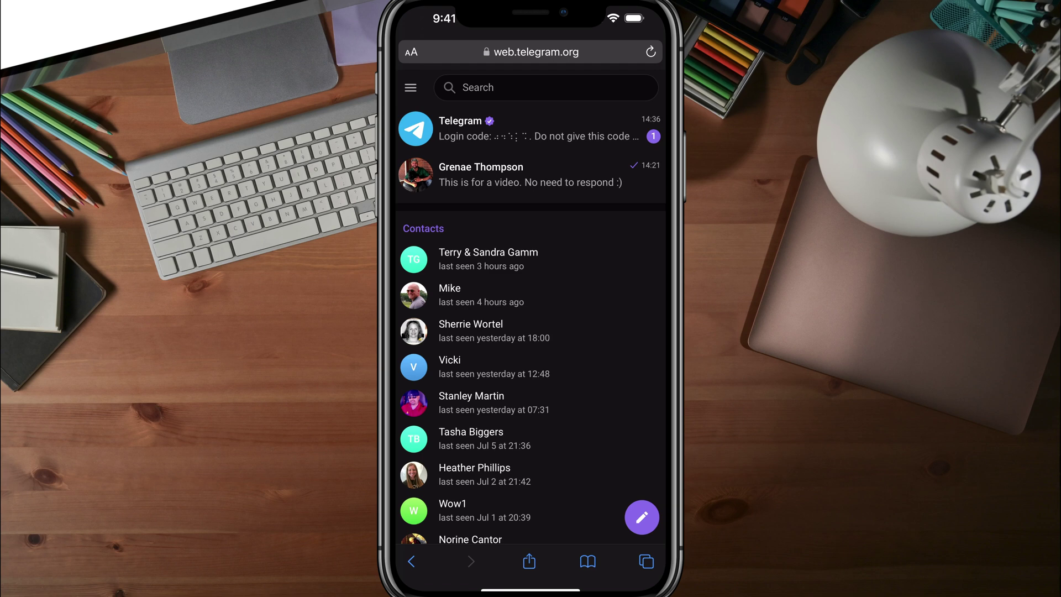
# - In Settings > Privacy and Security, tick Disable filtering under Sensitive Content
pyautogui.click(411, 87)
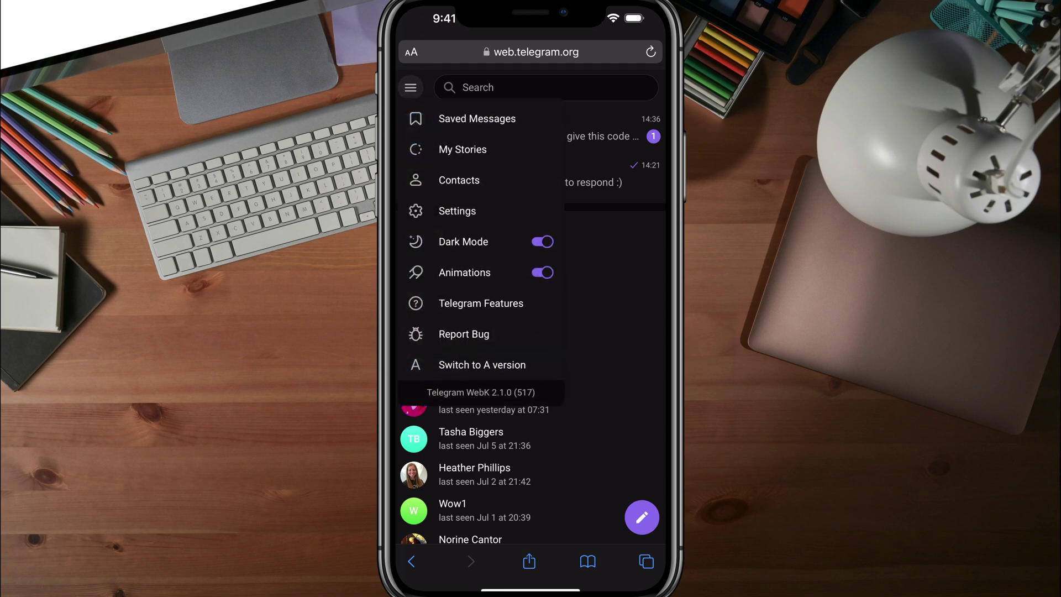
pyautogui.click(457, 211)
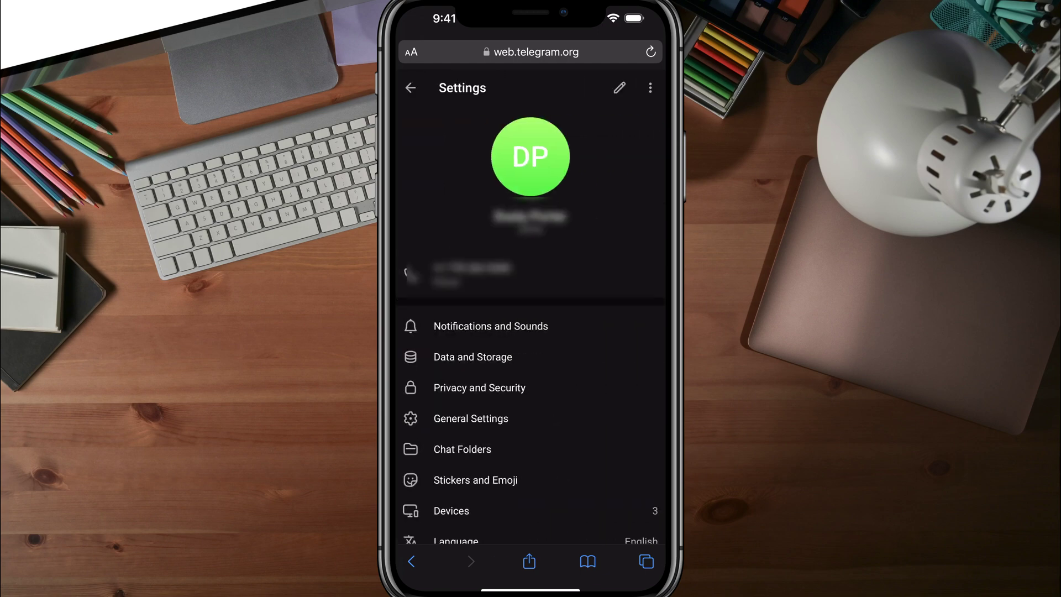
pyautogui.click(479, 387)
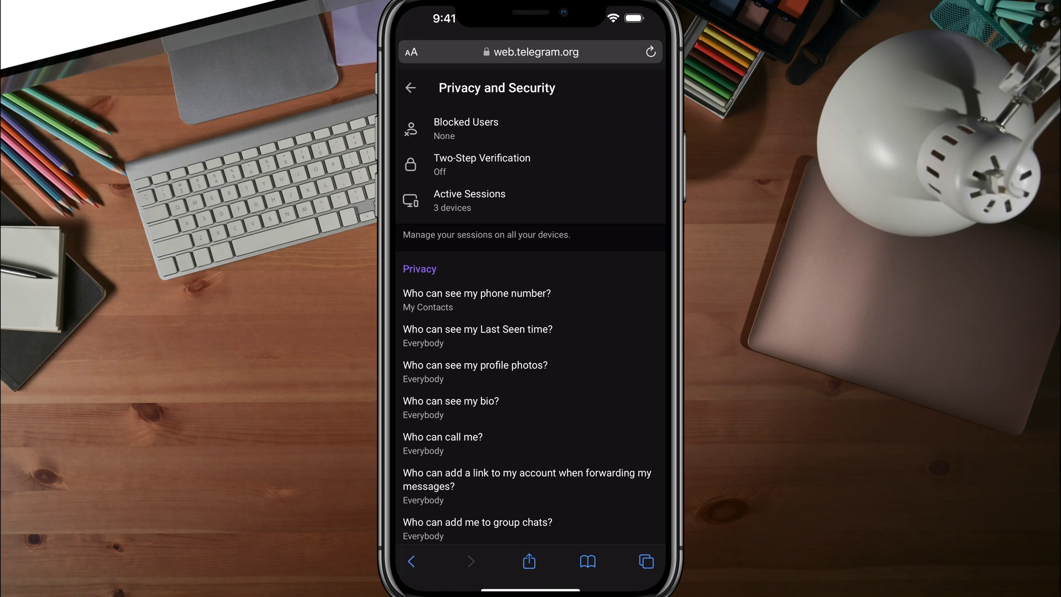
pyautogui.scroll(-2, 530, 324)
pyautogui.scroll(-3, 530, 324)
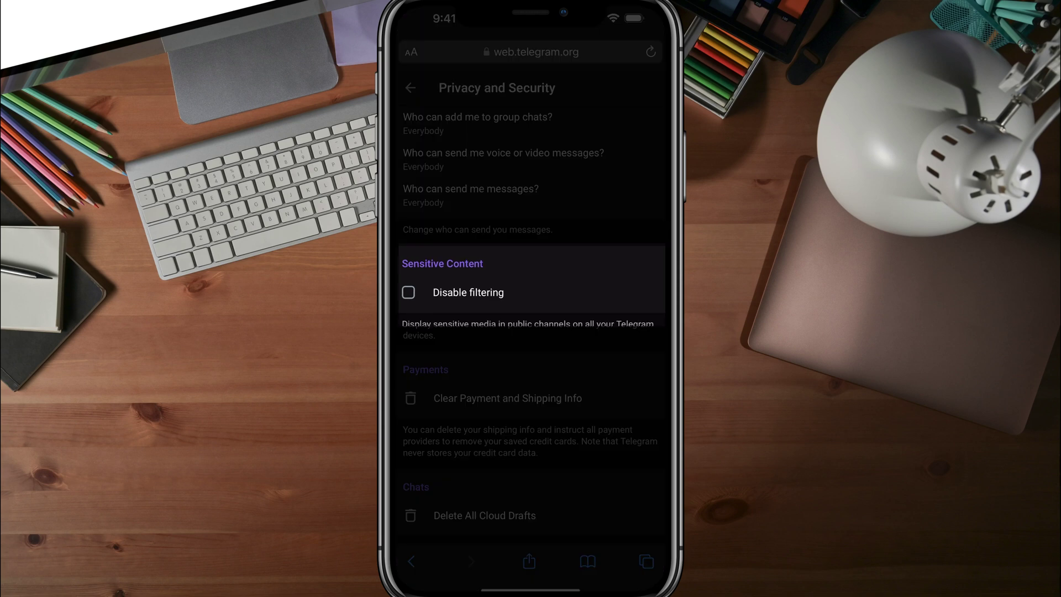
pyautogui.click(408, 291)
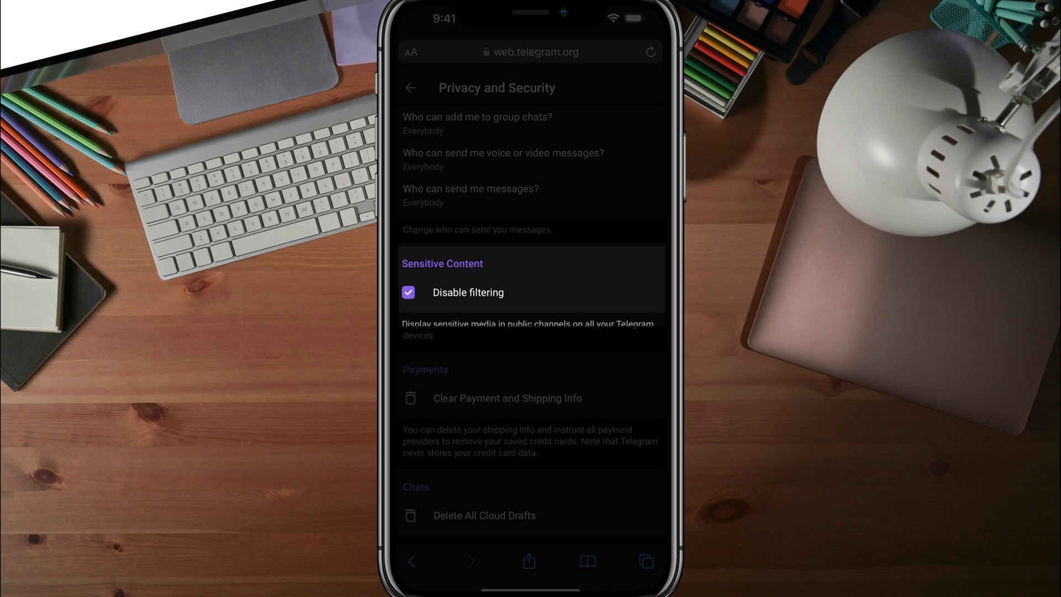